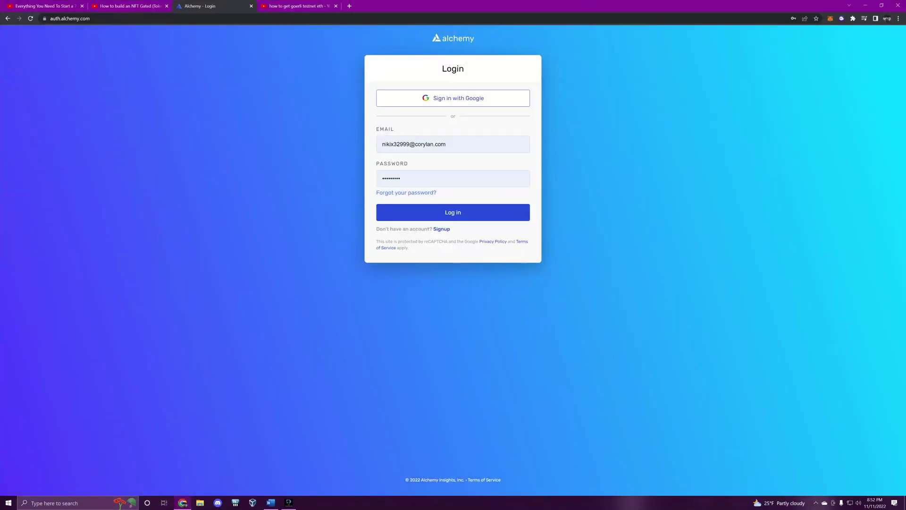
Step: Open the MetaMask wallet to check its 0.2894 GoerliETH balance
left_click(830, 19)
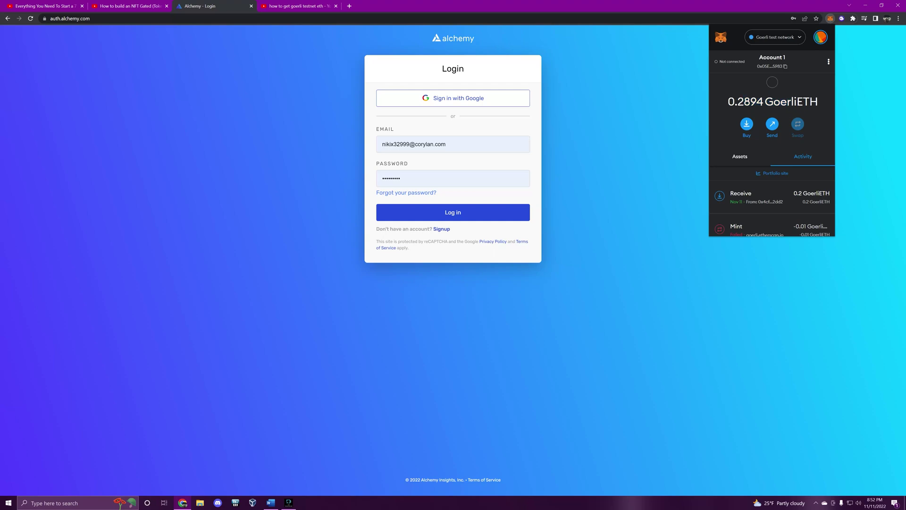
scroll(772, 195, "down", 3)
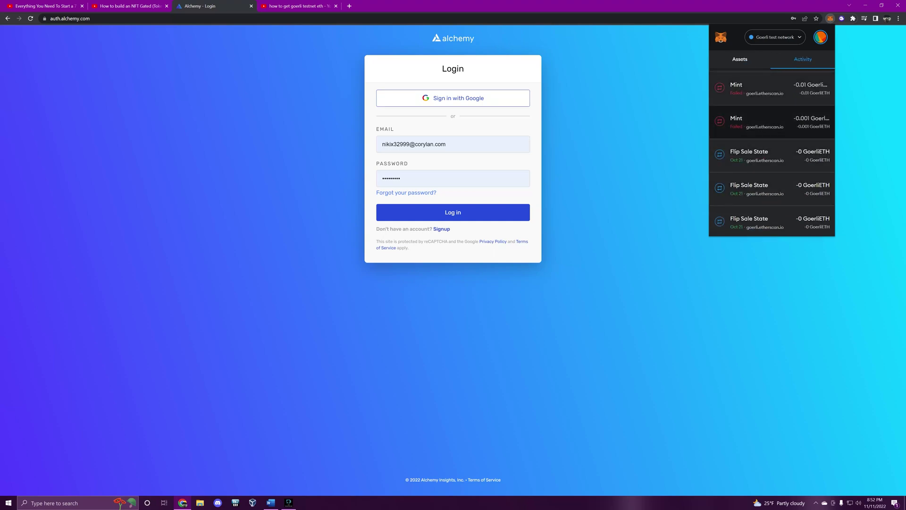
scroll(772, 156, "up", 2)
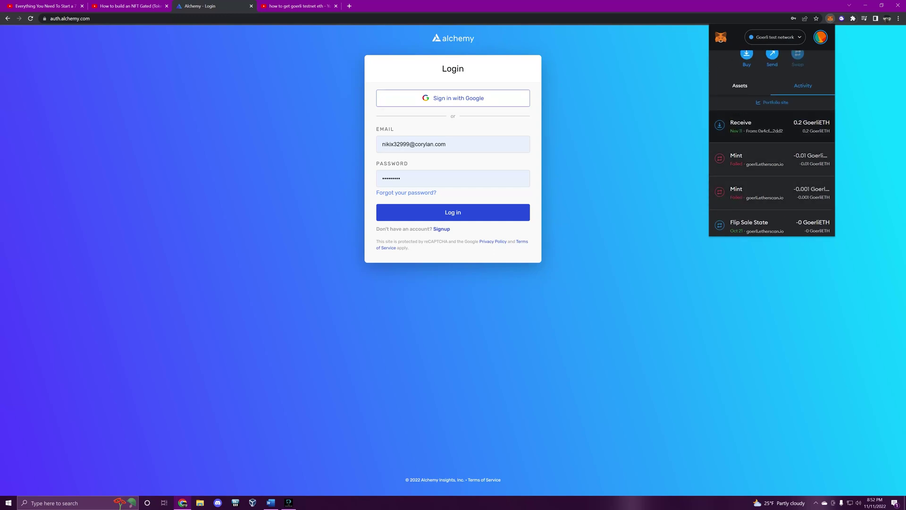
scroll(772, 174, "down", 2)
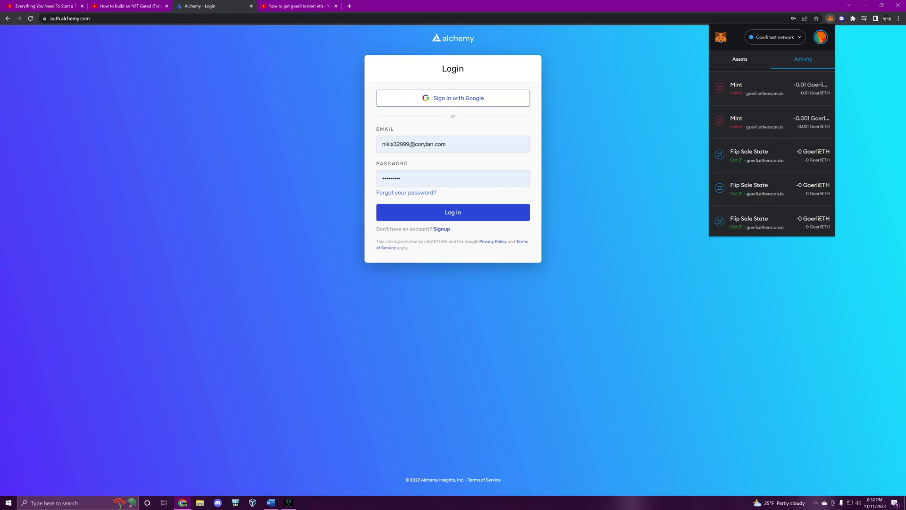
Step: Close the MetaMask popup after reviewing the received 0.2 GoerliETH entry
key("Escape")
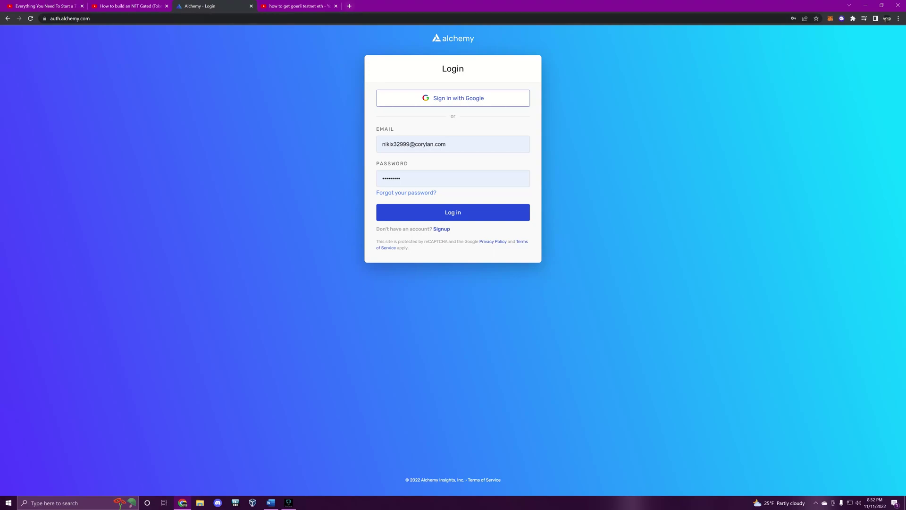
Step: Load goerlifaucet.com in a new tab and copy the TempMail disposable address
key("ctrl+t")
type("https://goerlifaucet.com/")
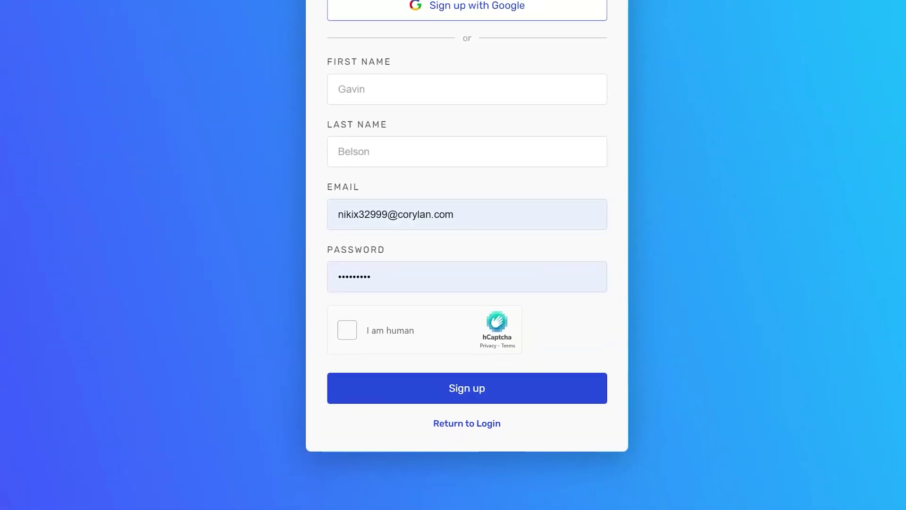
key("Tab")
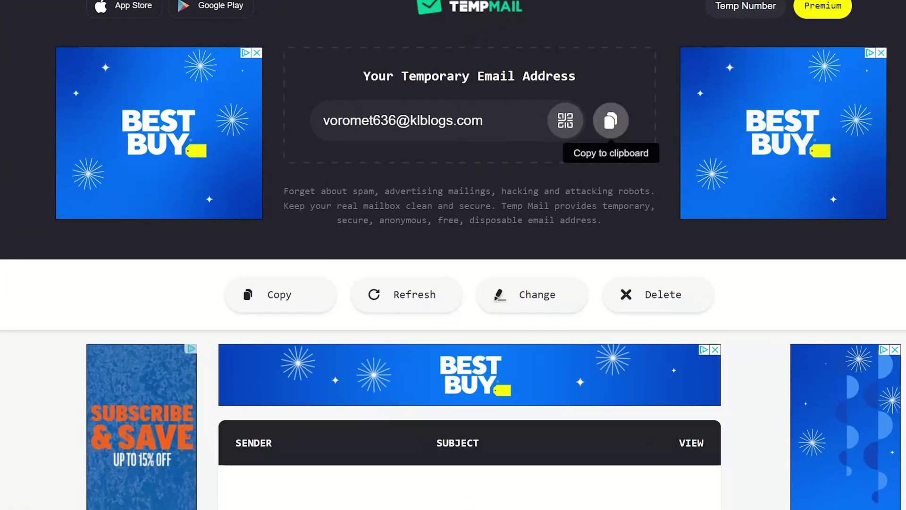
left_click(610, 120)
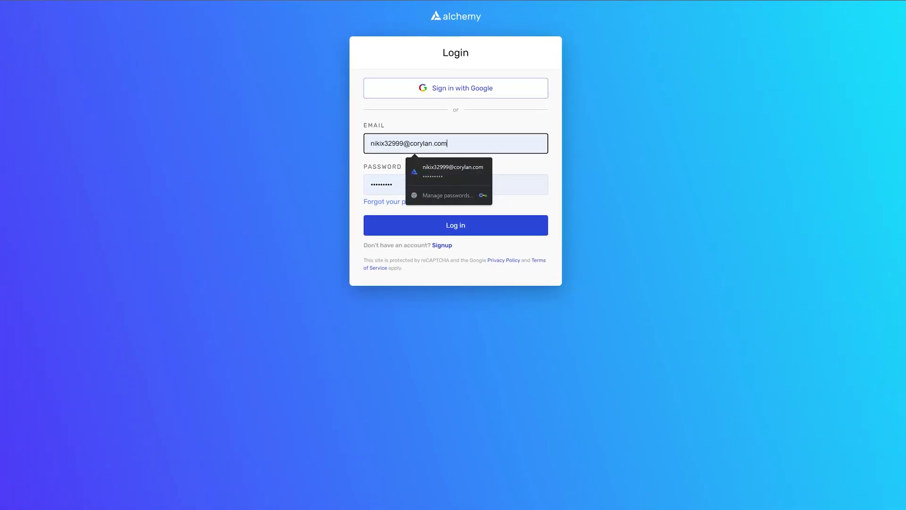
Step: Fill the Alchemy email and password fields with the saved credentials
left_click(380, 185)
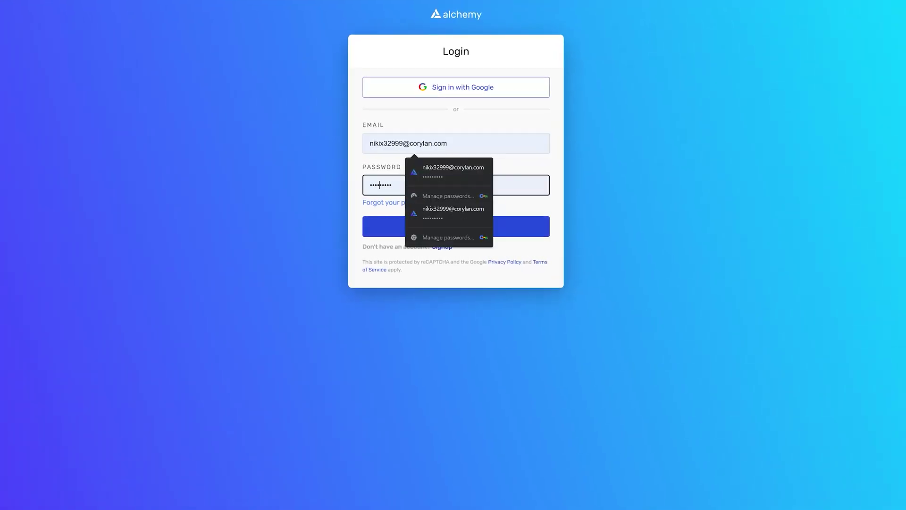
left_click(420, 143)
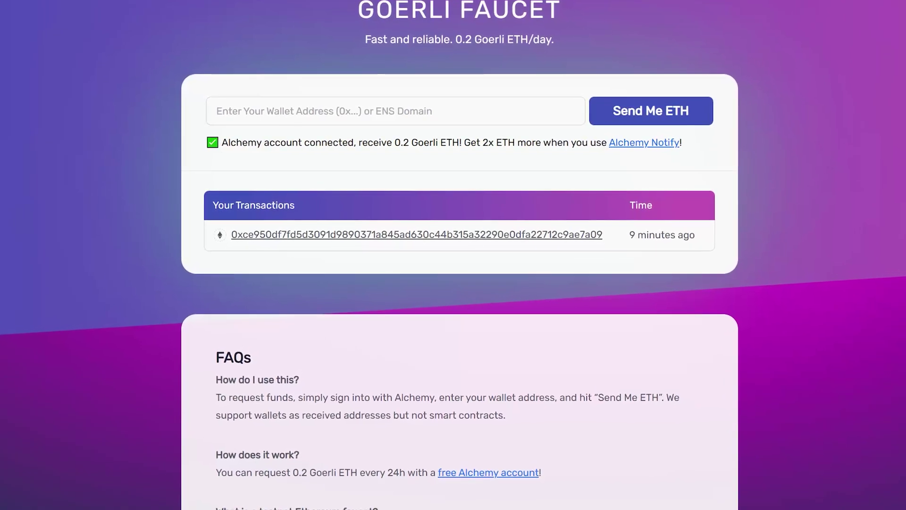
Step: Paste the wallet address into the faucet form and submit the Goerli ETH request
key("ctrl+v")
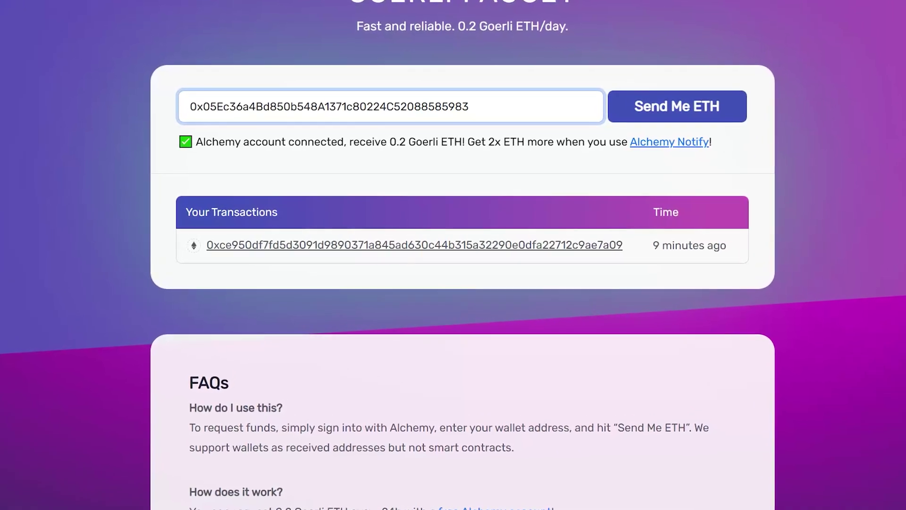
key("Return")
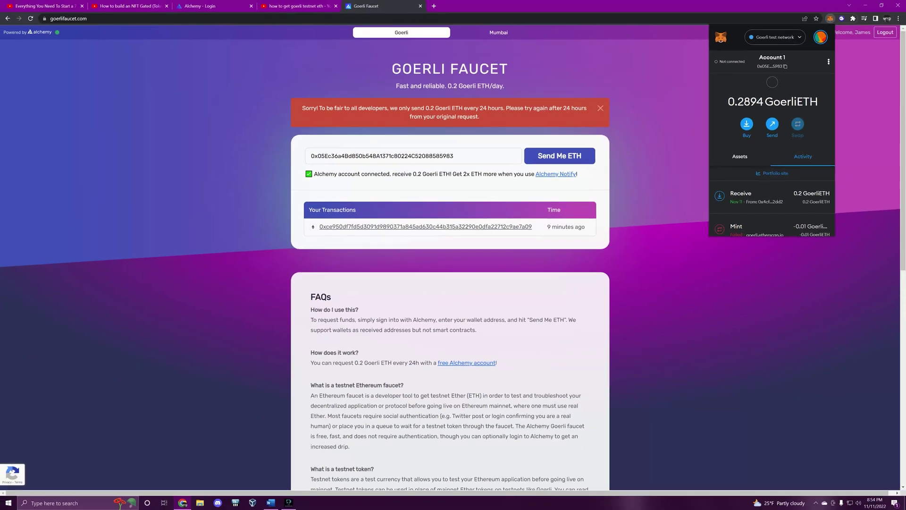
Step: Close MetaMask and cycle through the login and search tabs back to the Goerli Faucet
key("Escape")
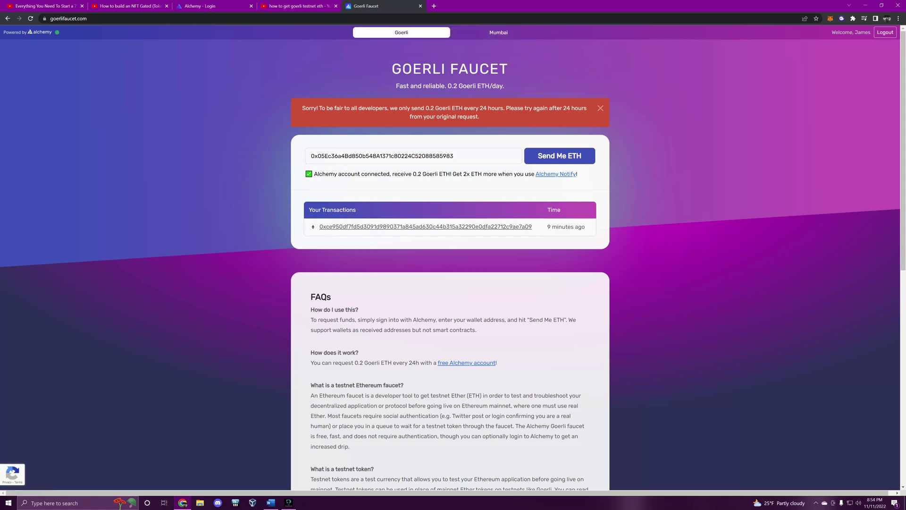
key("ctrl+2")
key("ctrl+Tab")
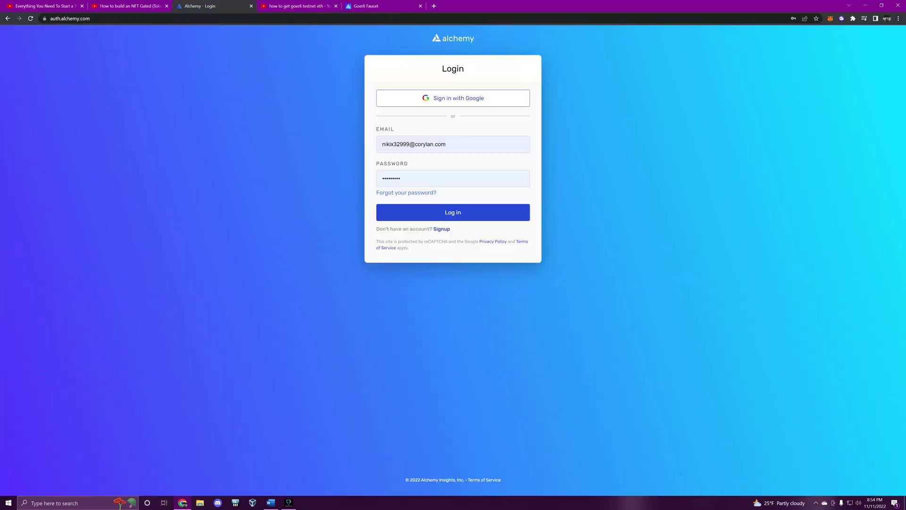
key("ctrl+Tab")
scroll(495, 276, "down", 1)
scroll(495, 276, "down", 4)
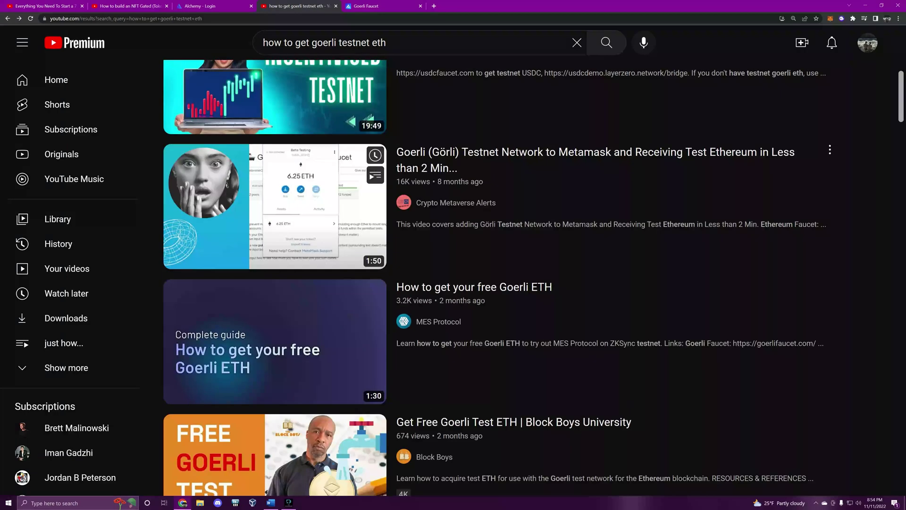
scroll(496, 276, "up", 3)
scroll(276, 177, "up", 3)
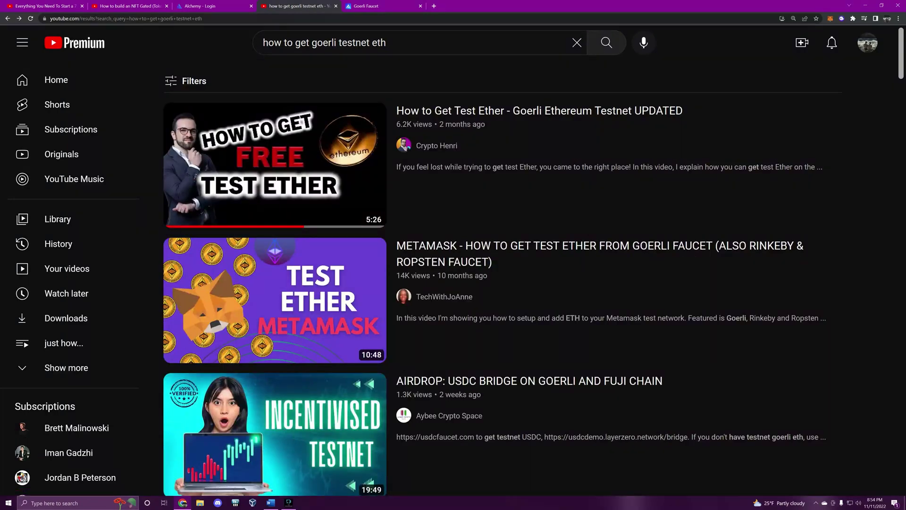
key("ctrl+Tab")
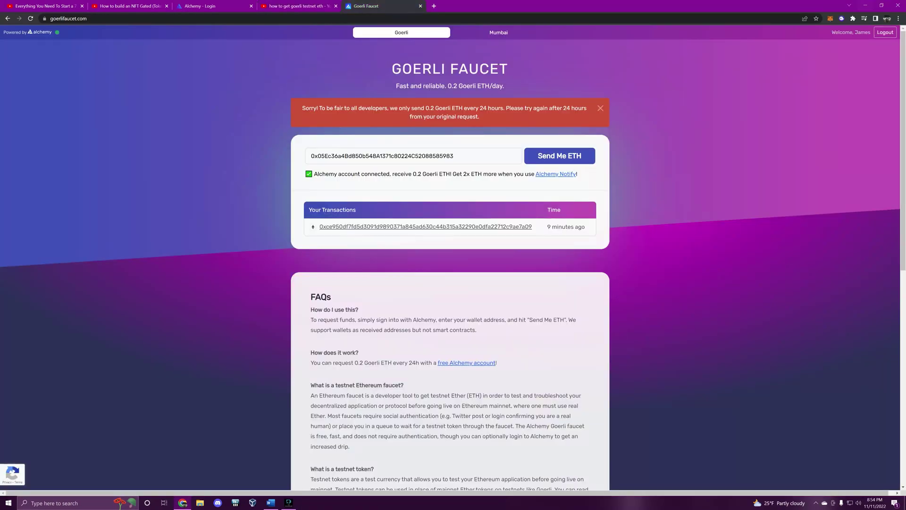